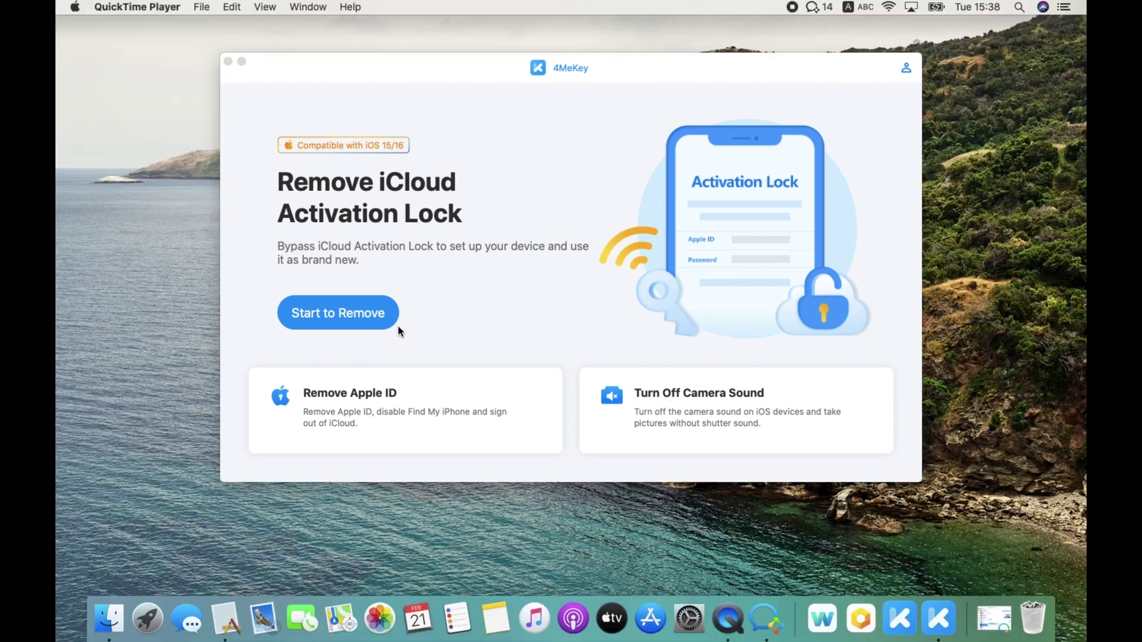
# Start the Activation Lock removal and accept the precautions page
pyautogui.click(378, 315)
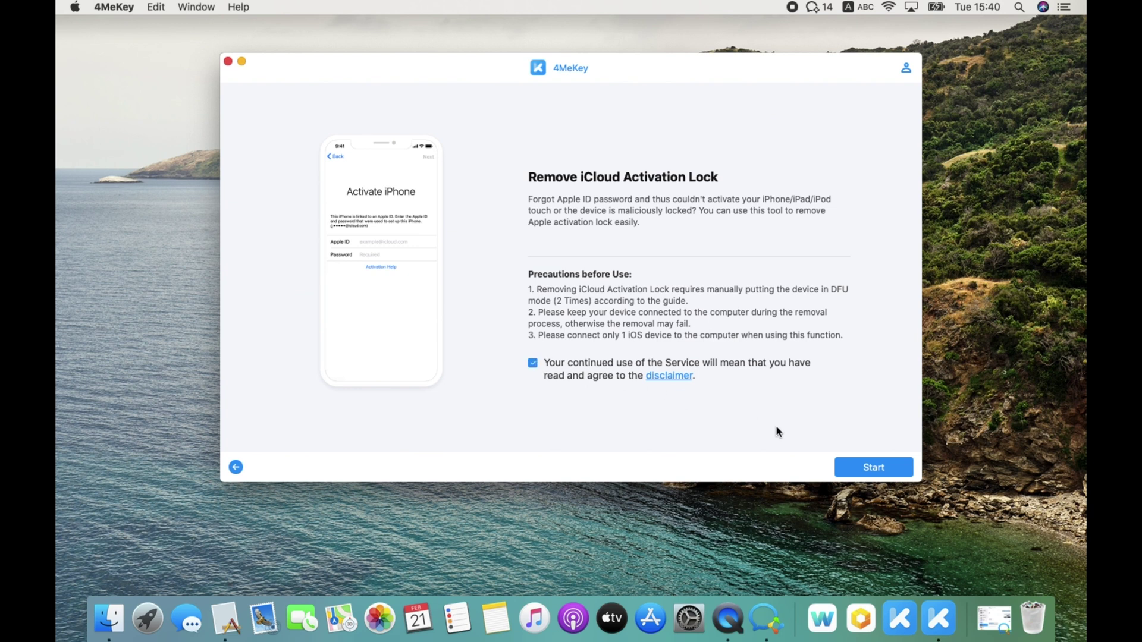
pyautogui.click(852, 467)
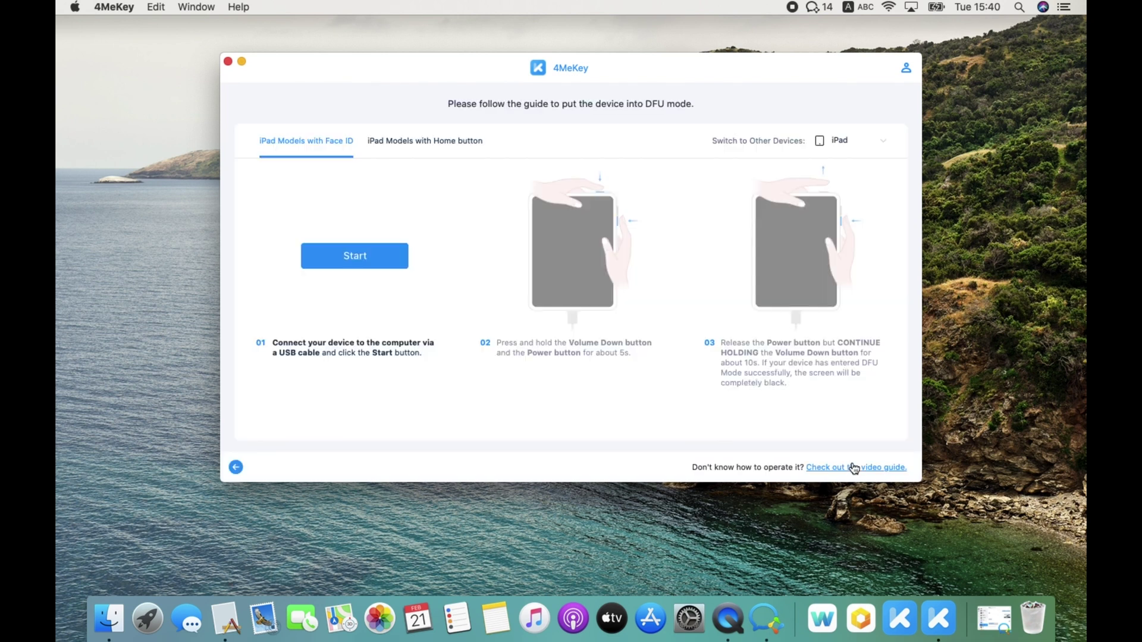
# Follow the Home-button iPad DFU guide to put the iPad into DFU mode
pyautogui.click(853, 469)
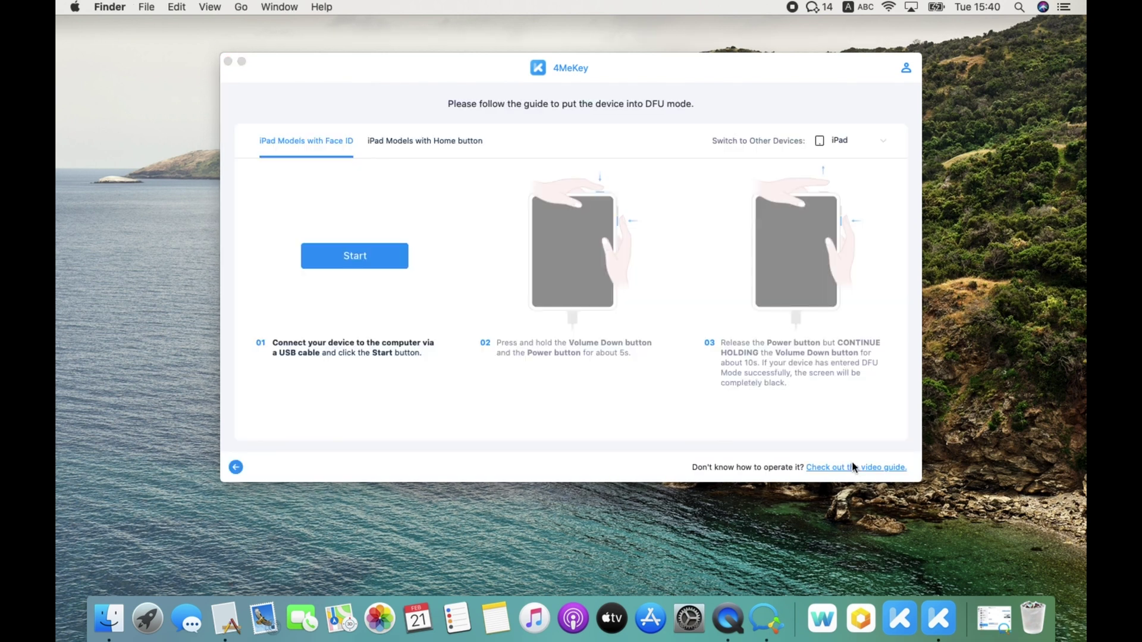
pyautogui.click(392, 145)
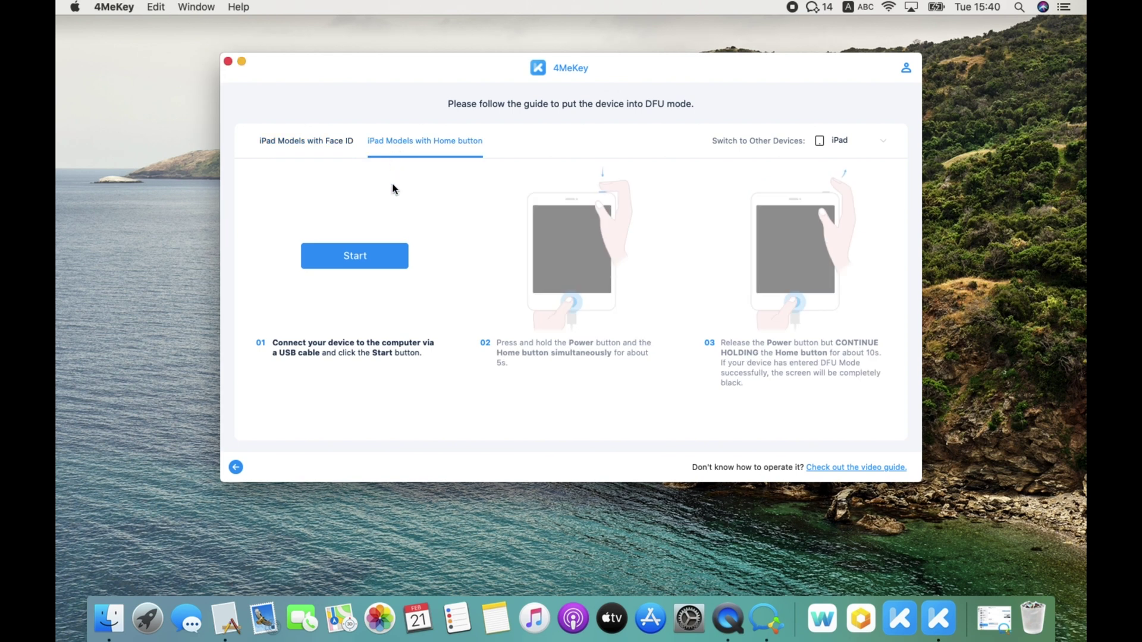
pyautogui.click(384, 256)
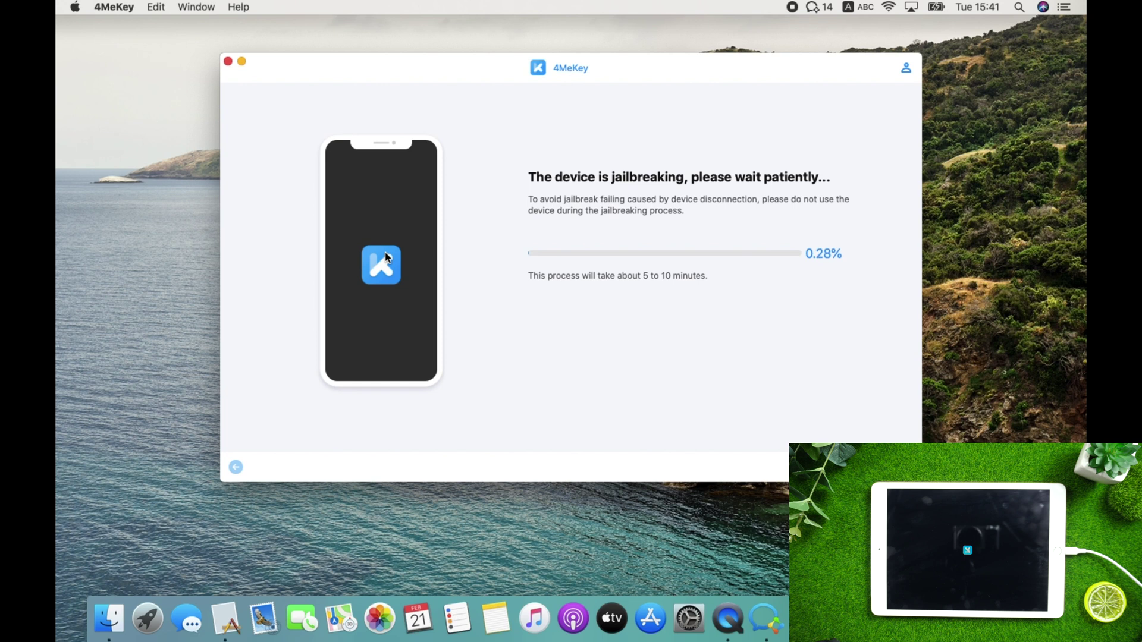
# Wait for the jailbreak to install successfully on the iPad
pyautogui.click(150, 26)
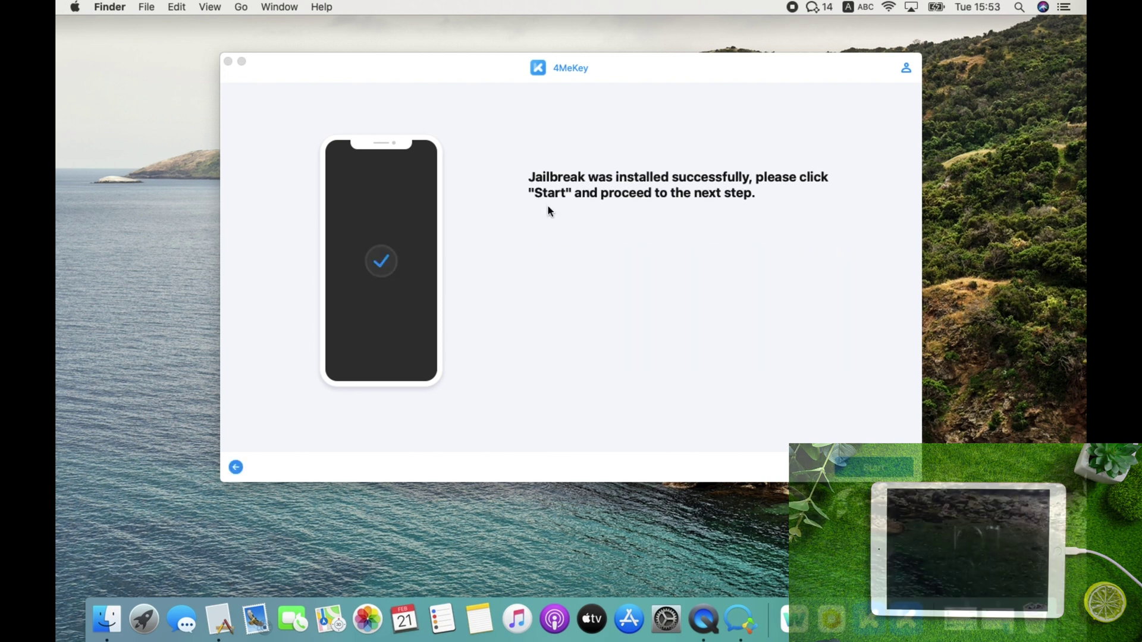
# Continue past the jailbreak and show the iPad Home-button recovery-mode steps
pyautogui.click(891, 469)
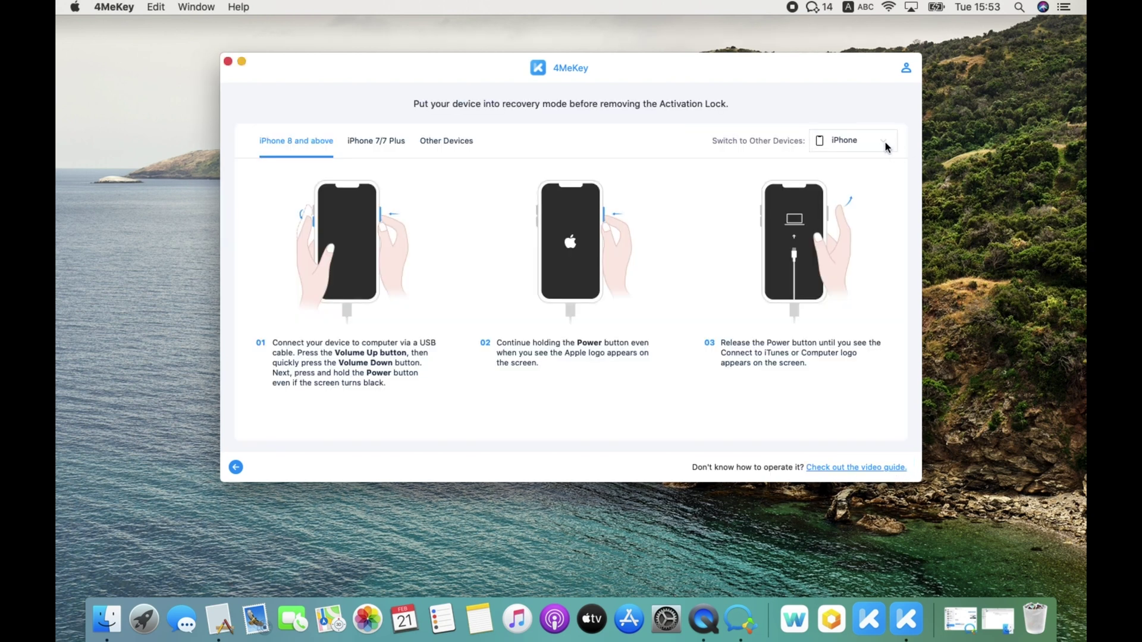
pyautogui.click(887, 147)
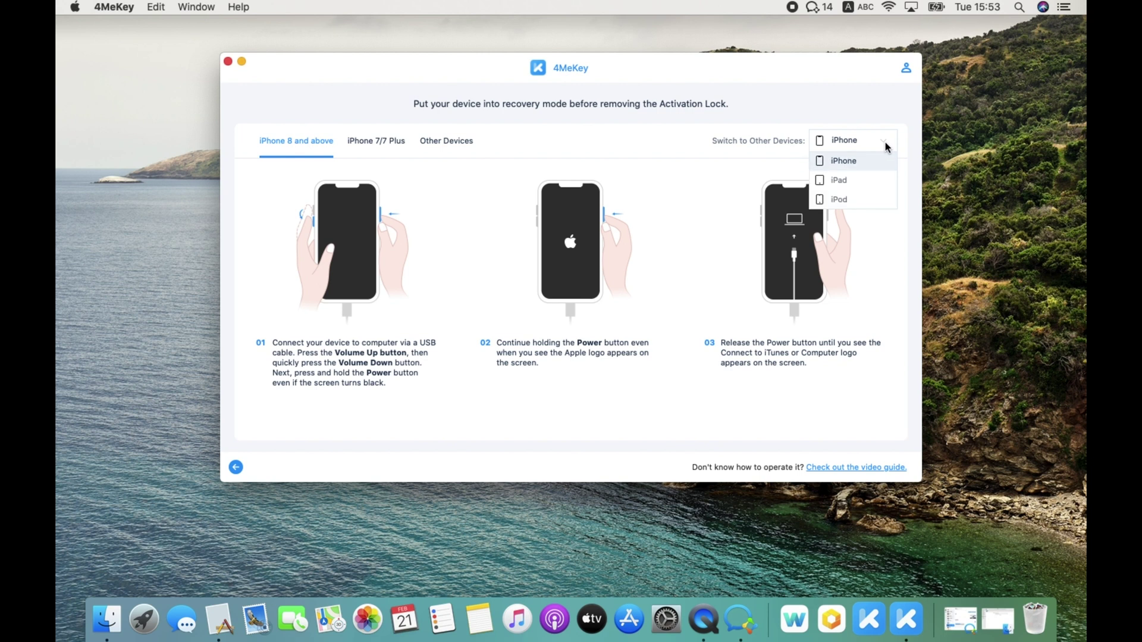
pyautogui.click(858, 182)
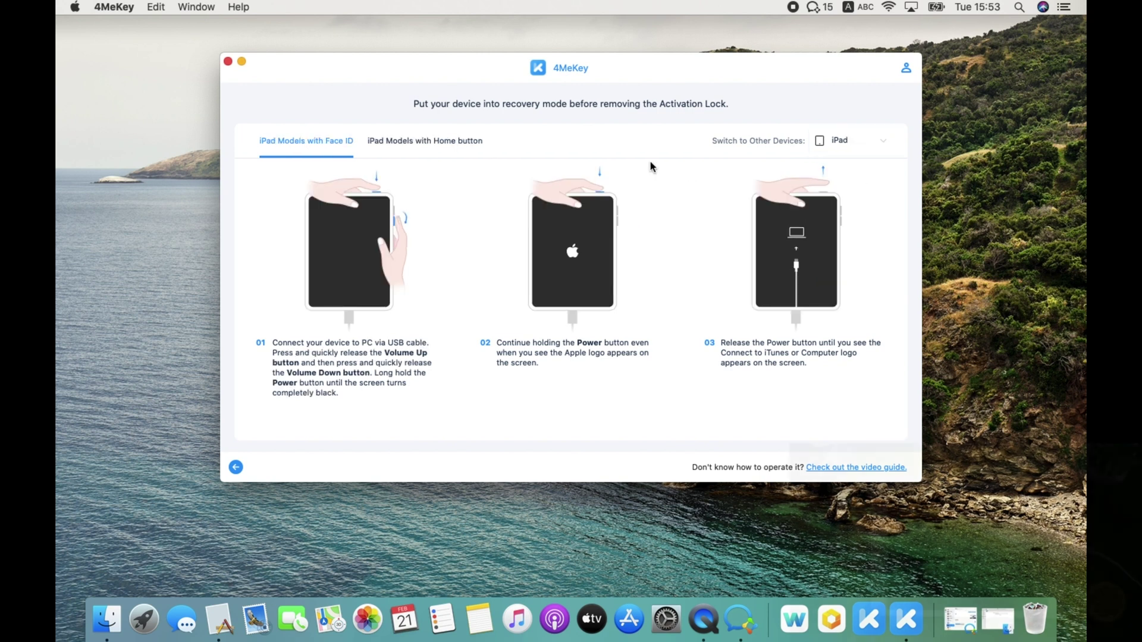
pyautogui.click(454, 147)
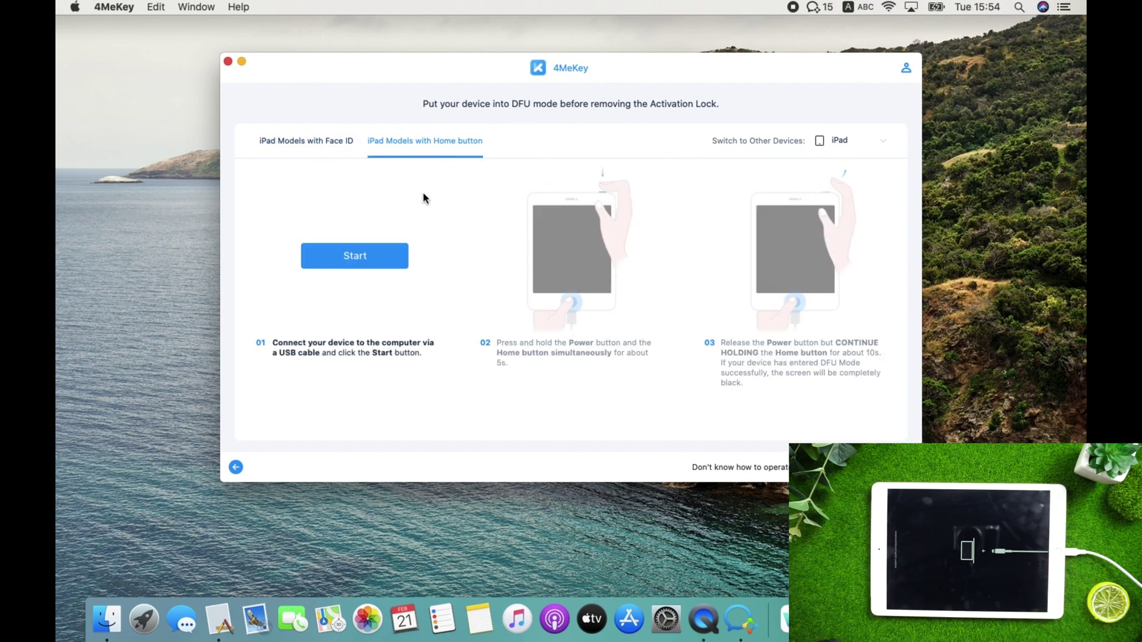
# Start the DFU mode procedure from the guide to finish removing the lock
pyautogui.click(387, 249)
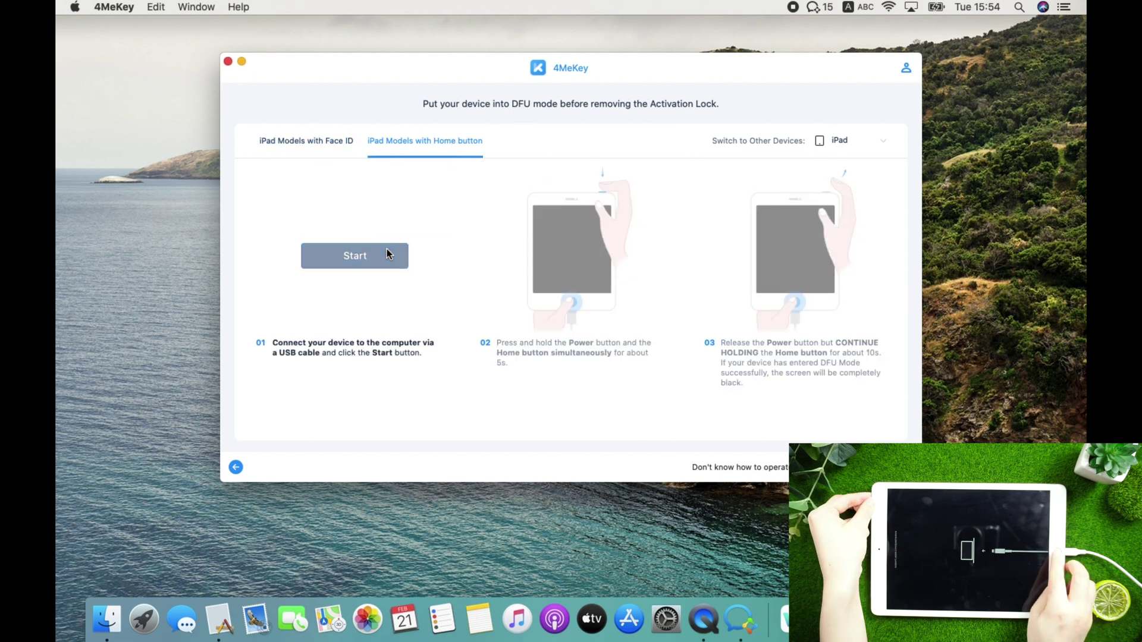